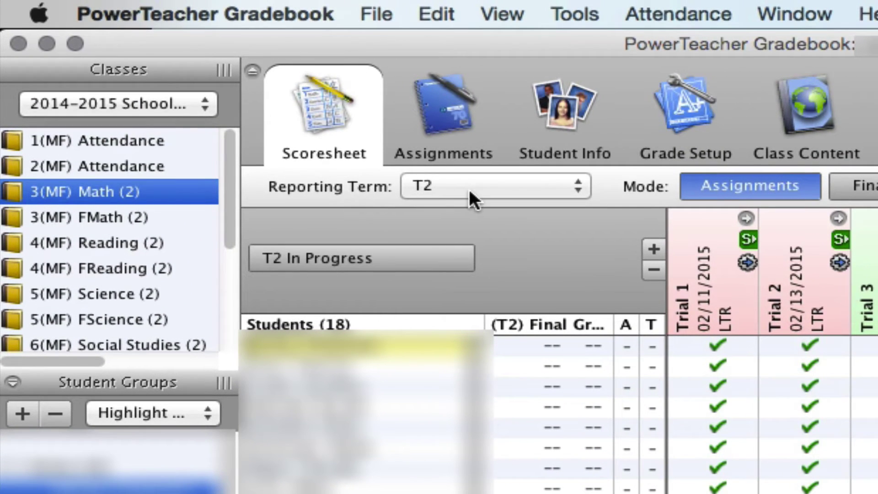
- Choose T2 as the reporting term for the Math (2) scoresheet
click(469, 188)
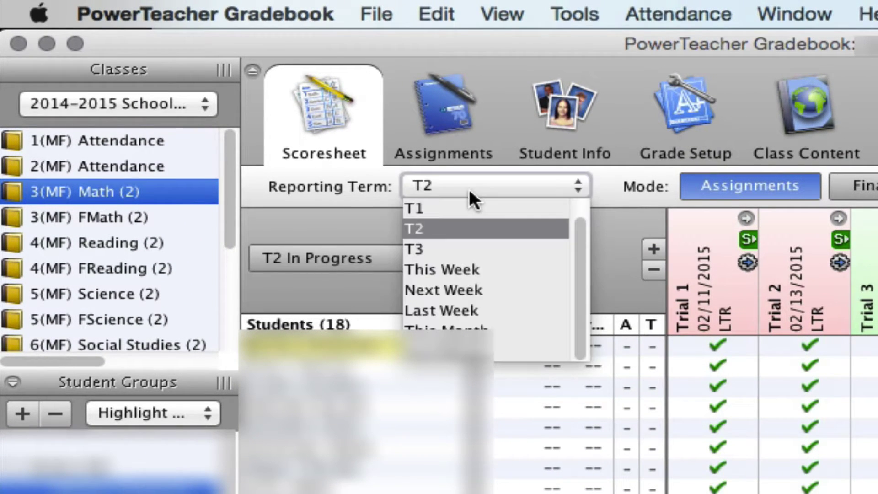
click(450, 225)
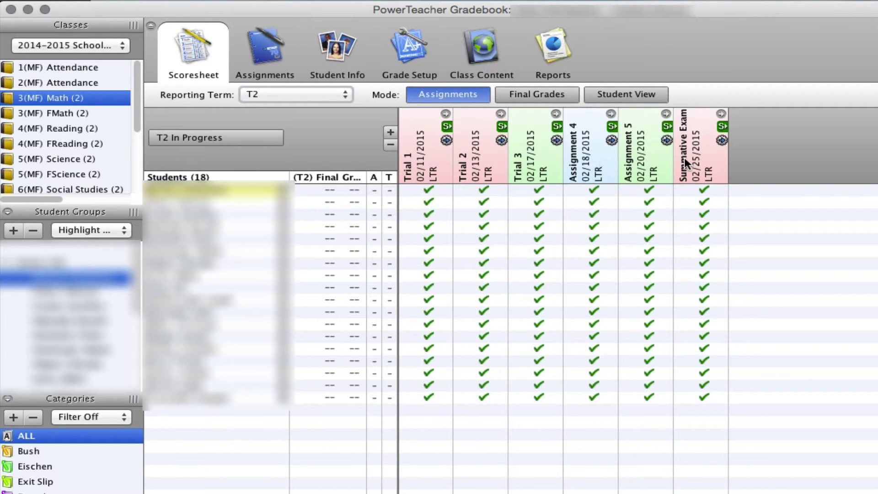
- Expand and collapse the standards columns under the Summative Exam and Assignment 5 headers
mouse_move(684, 158)
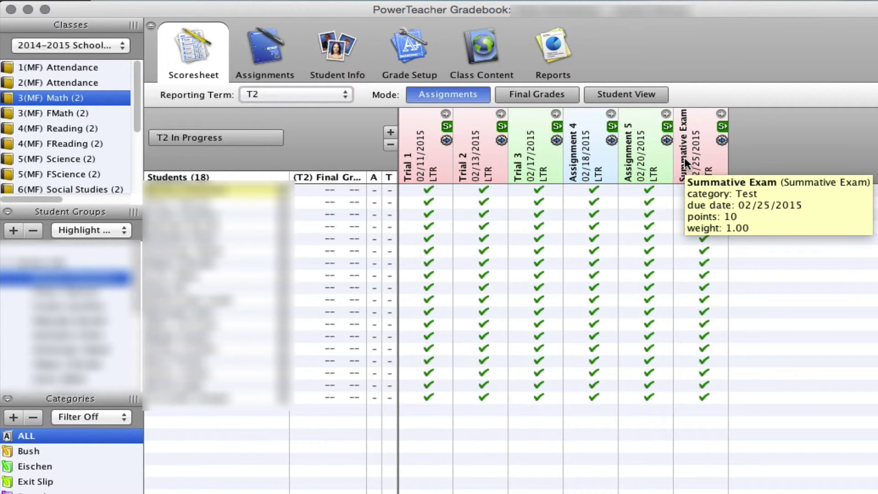
click(723, 125)
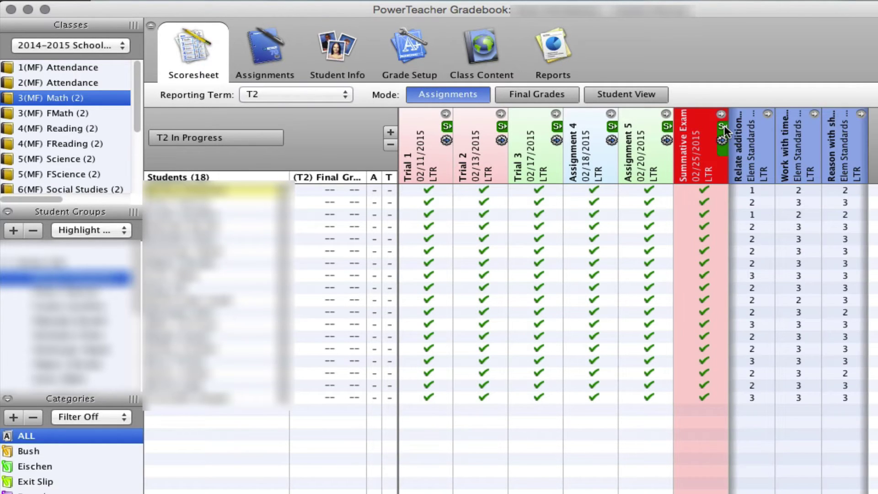
mouse_move(755, 162)
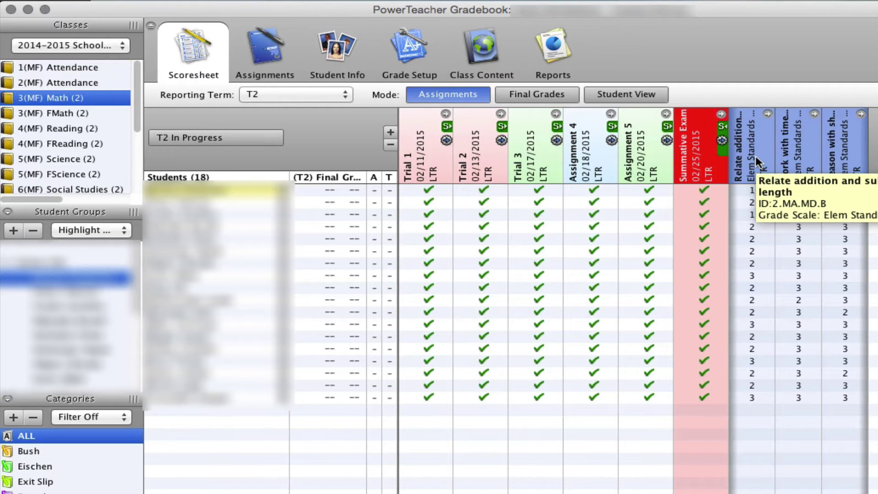
click(724, 125)
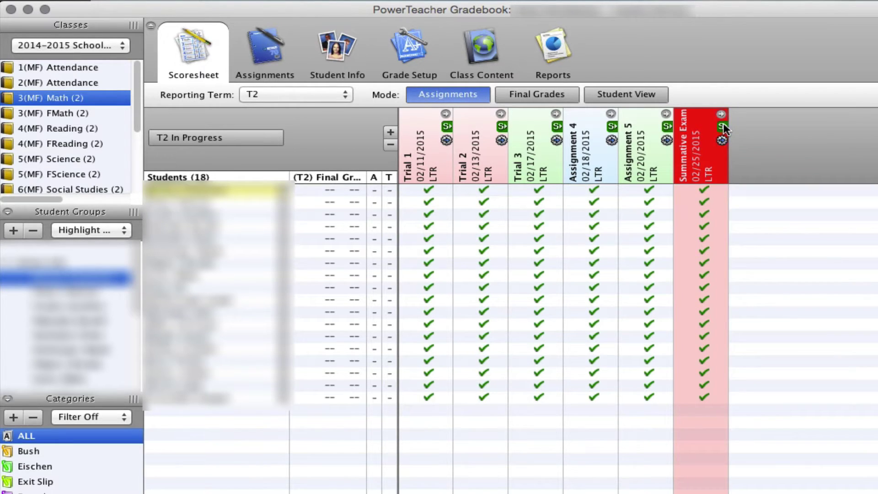
click(667, 127)
click(667, 127)
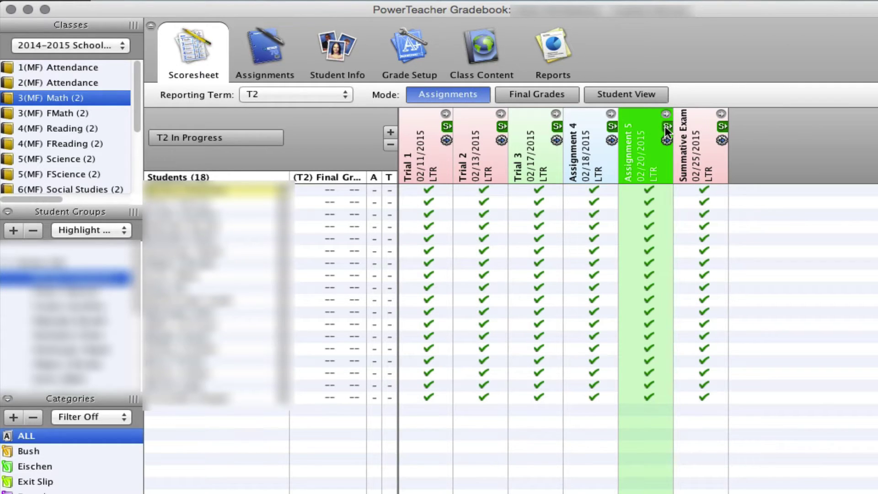
click(723, 125)
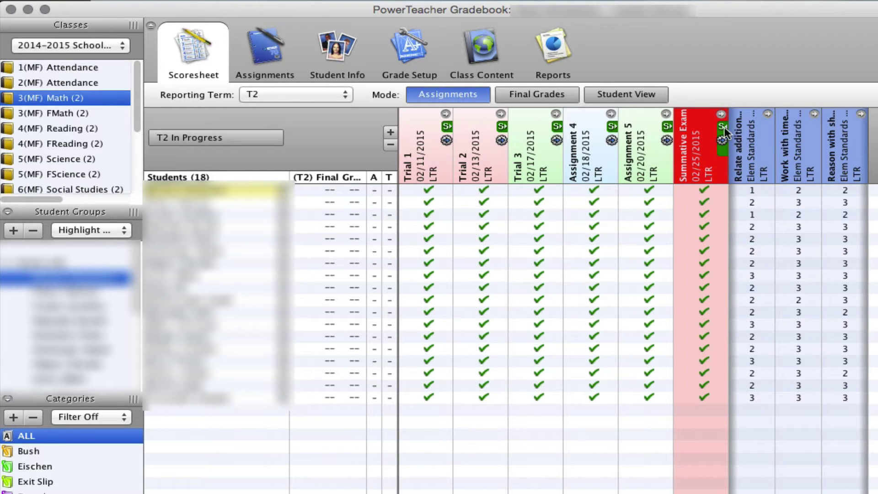
click(722, 126)
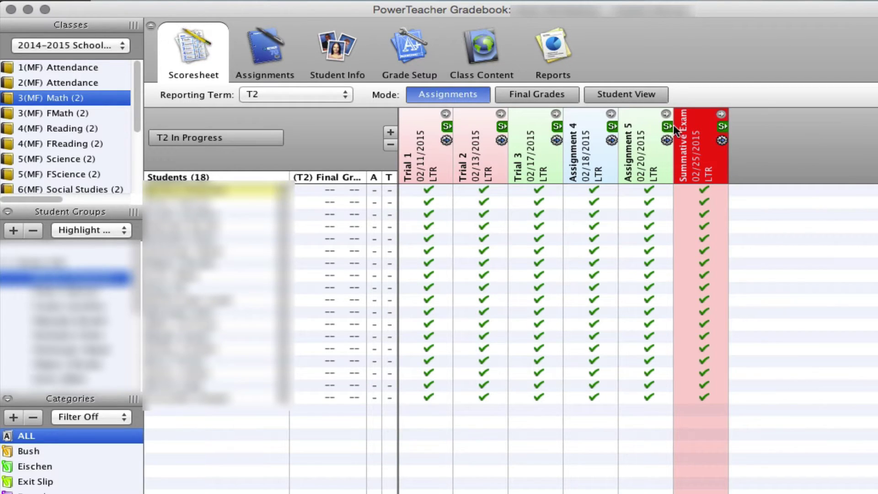
click(538, 95)
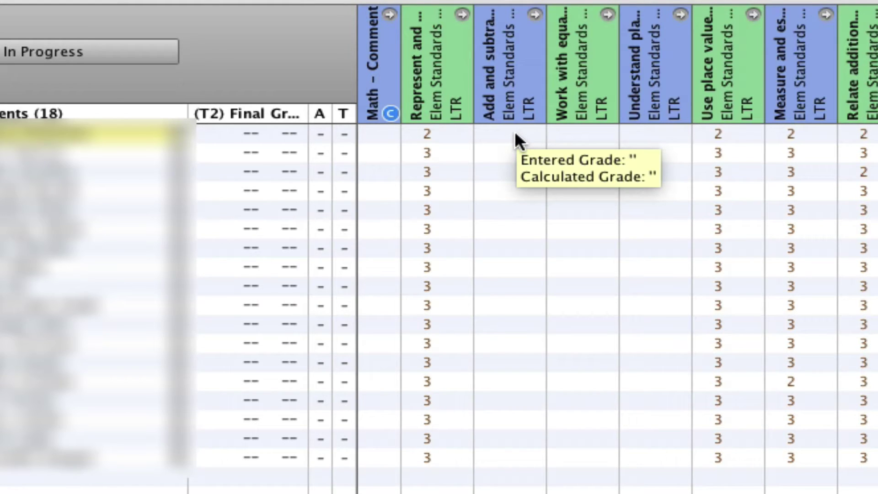
- Quick Fill NA for every student in Add and subtract, Work with equations and Understand place value
right_click(514, 98)
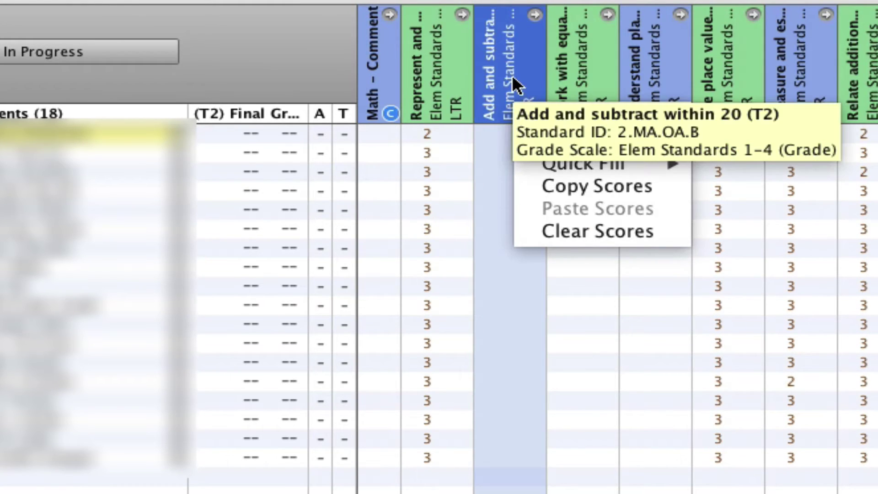
mouse_move(599, 165)
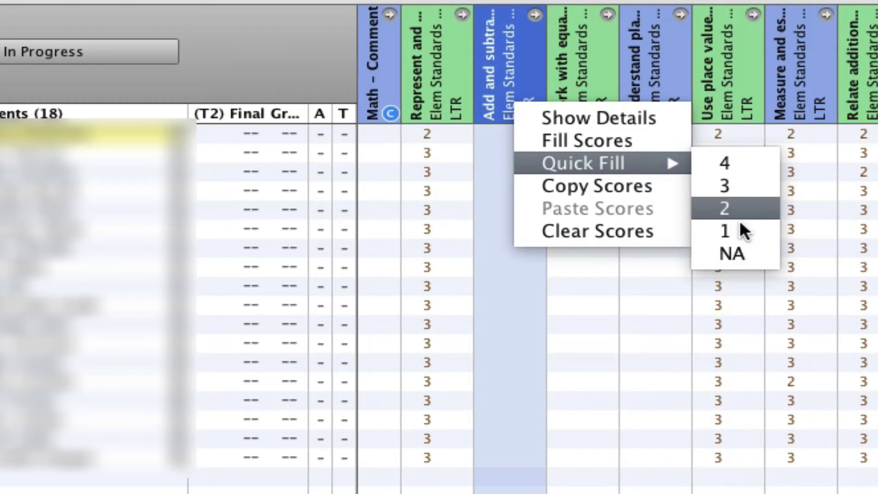
click(740, 251)
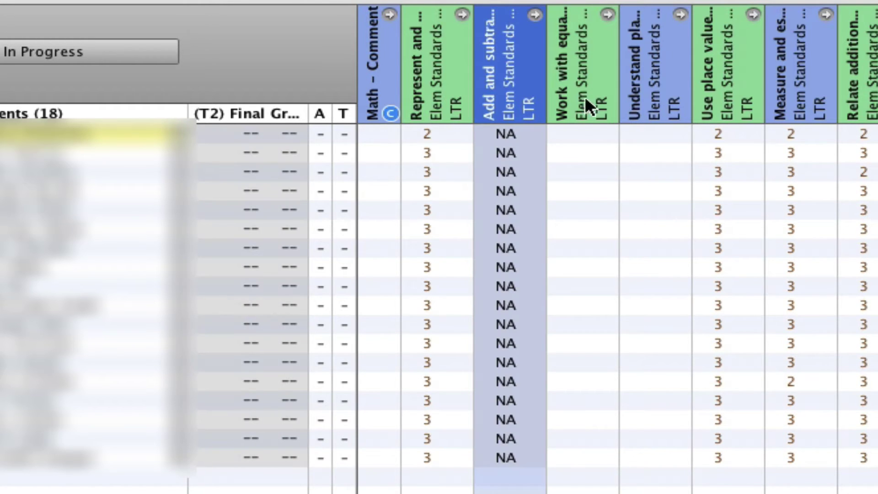
right_click(579, 91)
mouse_move(643, 159)
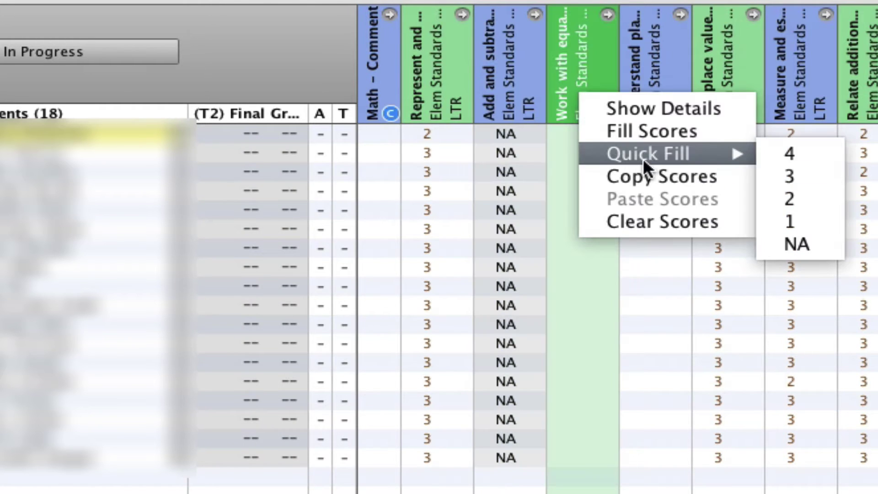
click(804, 245)
right_click(651, 87)
mouse_move(704, 156)
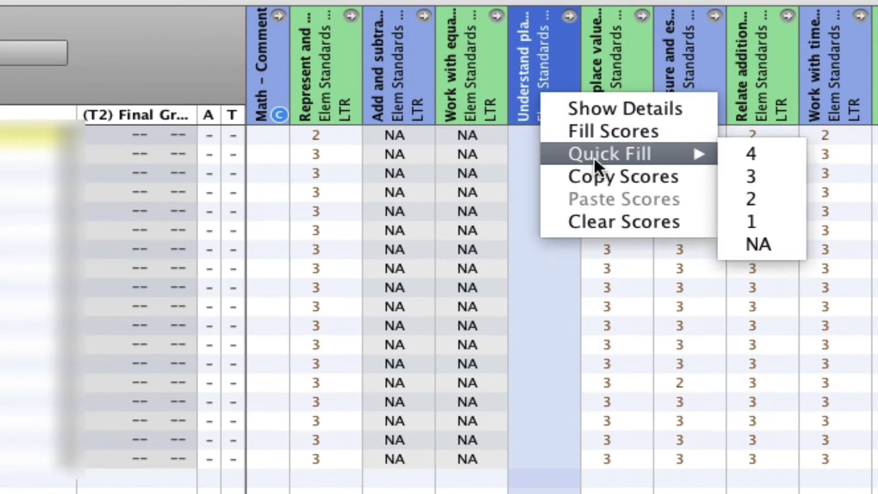
click(780, 243)
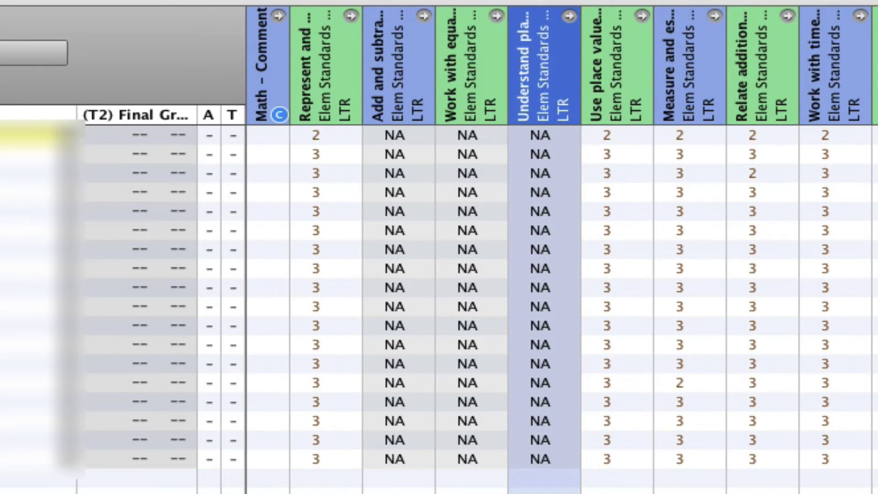
key(Escape)
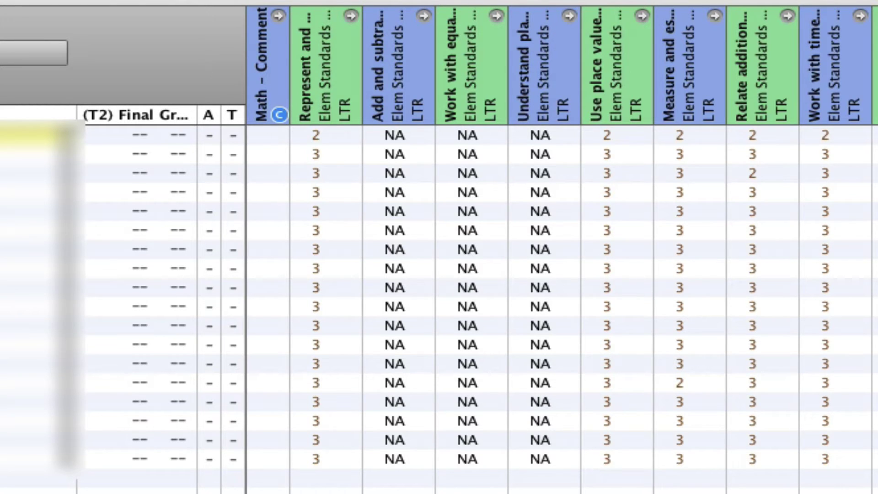
mouse_move(354, 324)
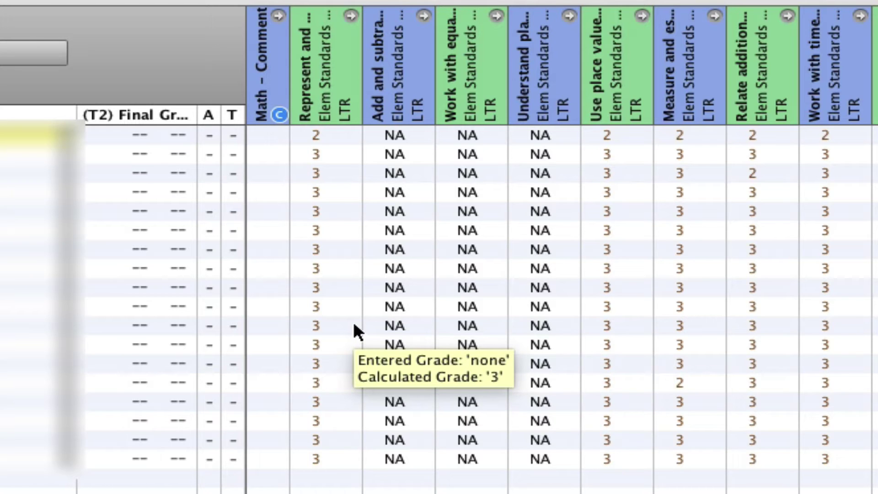
mouse_move(341, 131)
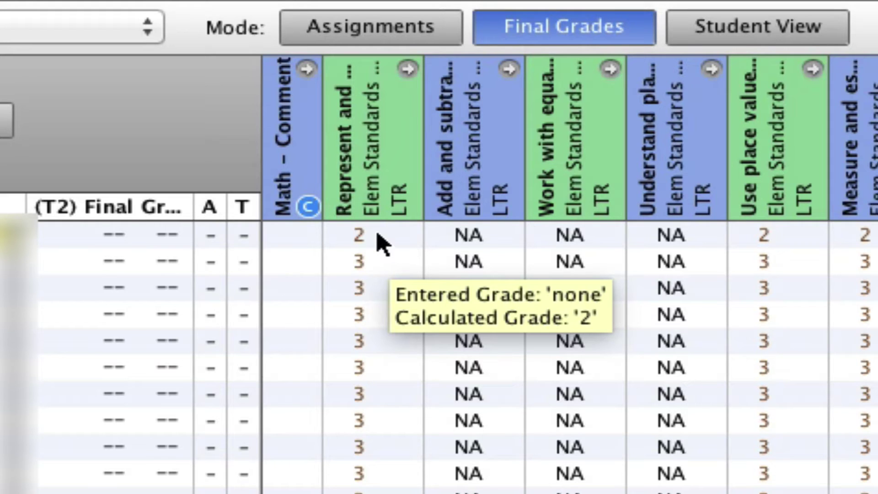
click(380, 242)
key(BackSpace)
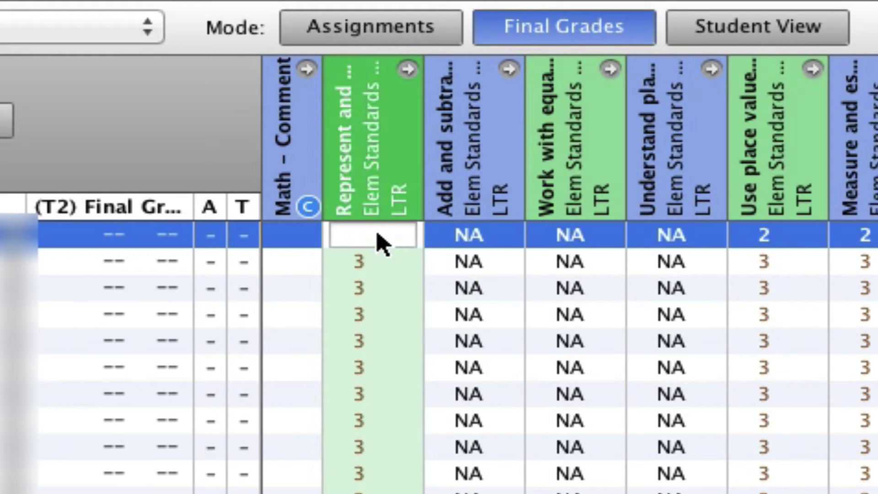
text(3)
key(Return)
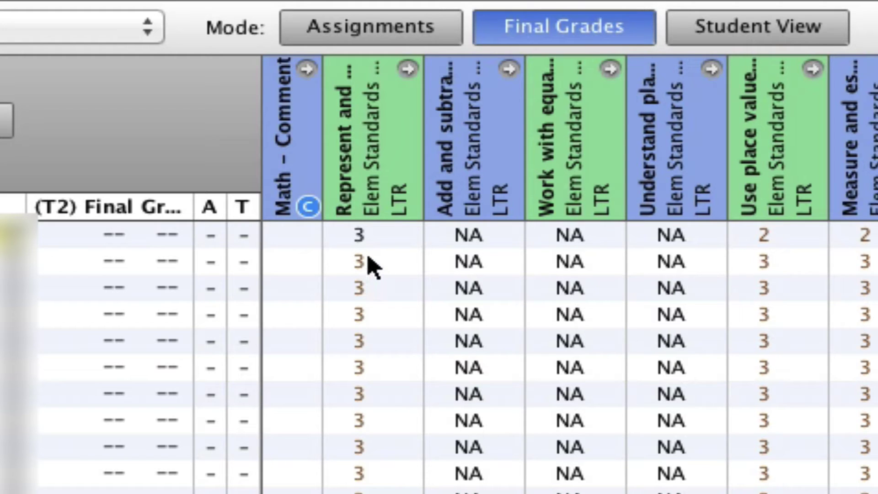
mouse_move(380, 240)
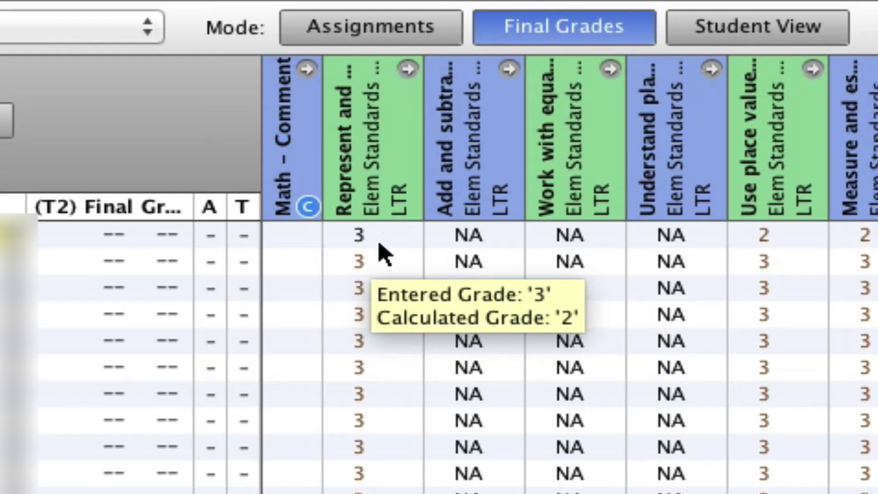
mouse_move(385, 270)
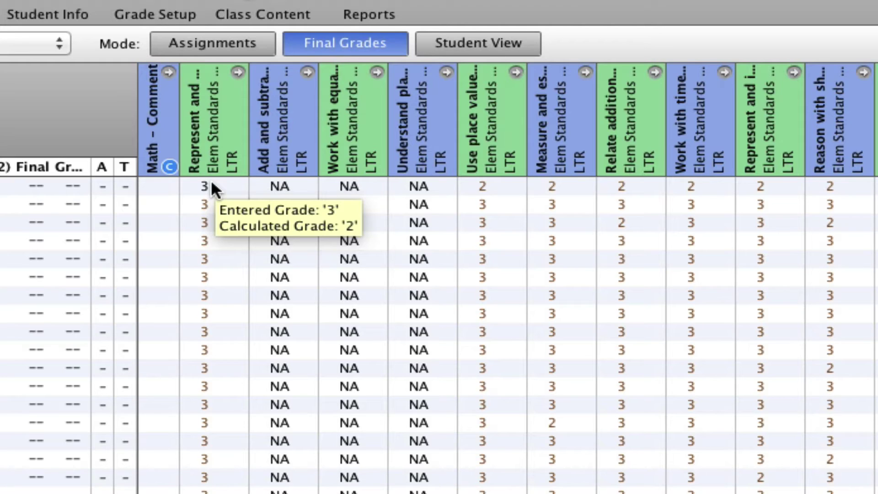
- Revert the first student's Represent standard grade from the entered 3 to the calculated 2
click(211, 184)
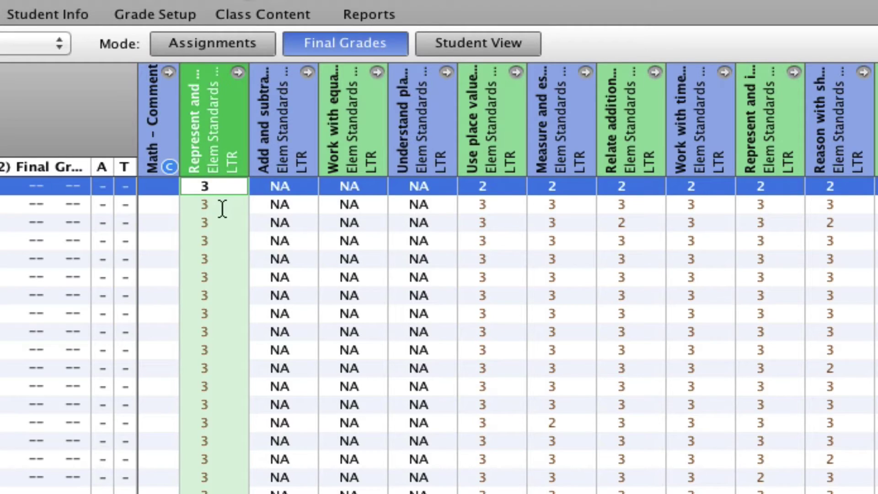
mouse_move(222, 184)
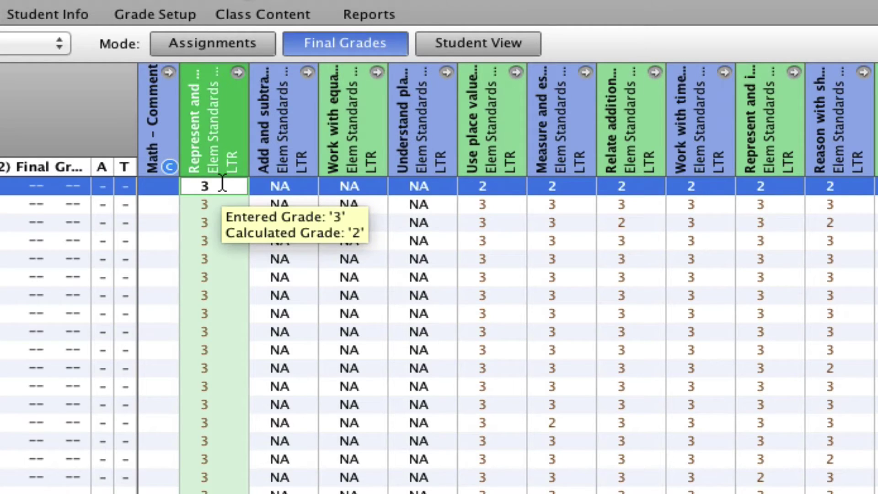
right_click(222, 184)
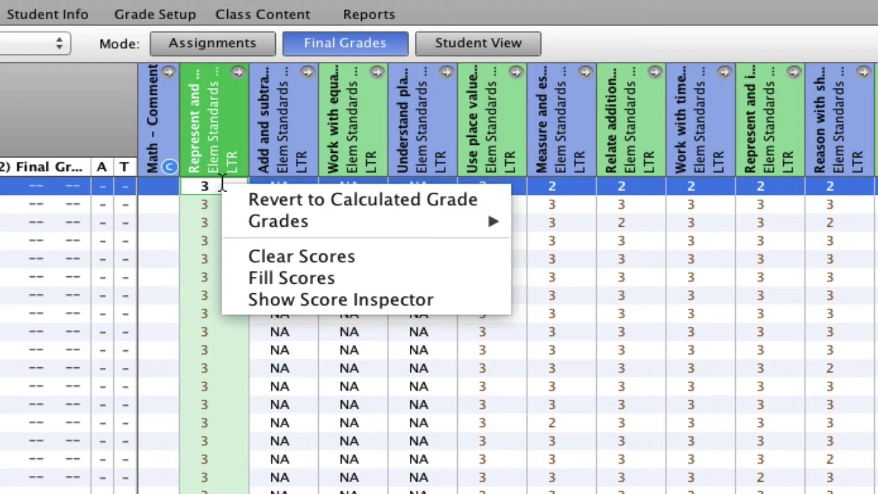
click(349, 201)
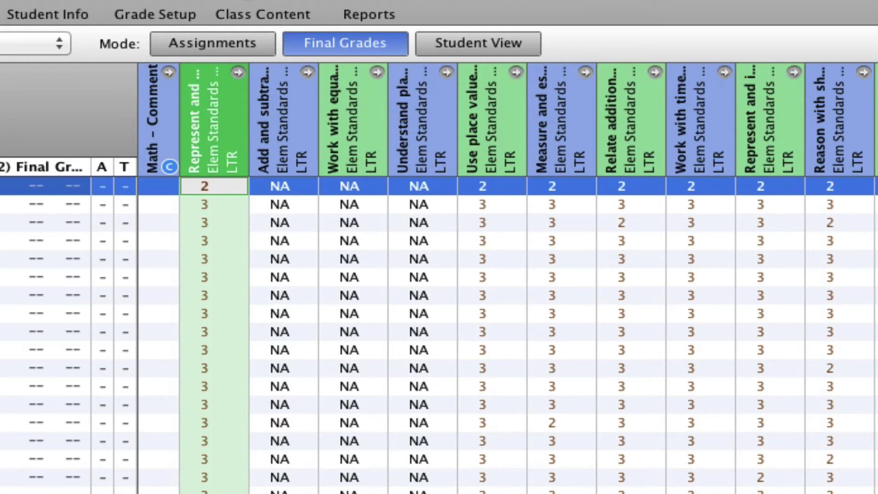
key(Escape)
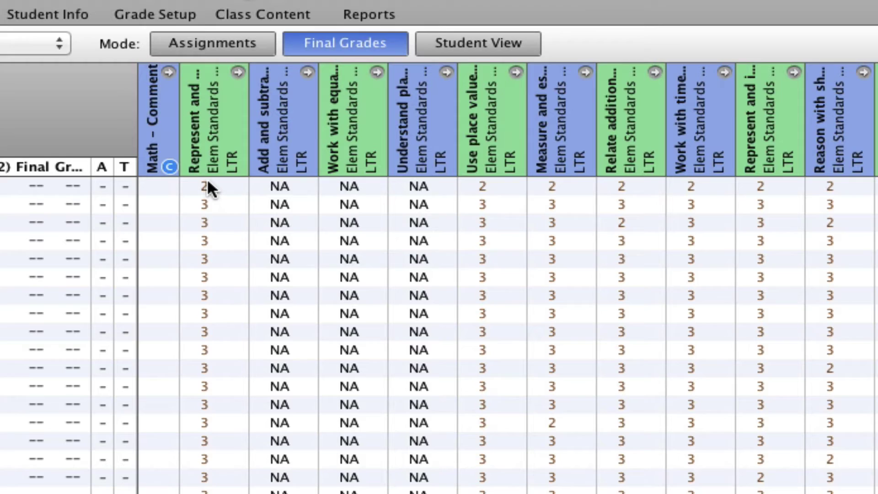
mouse_move(208, 181)
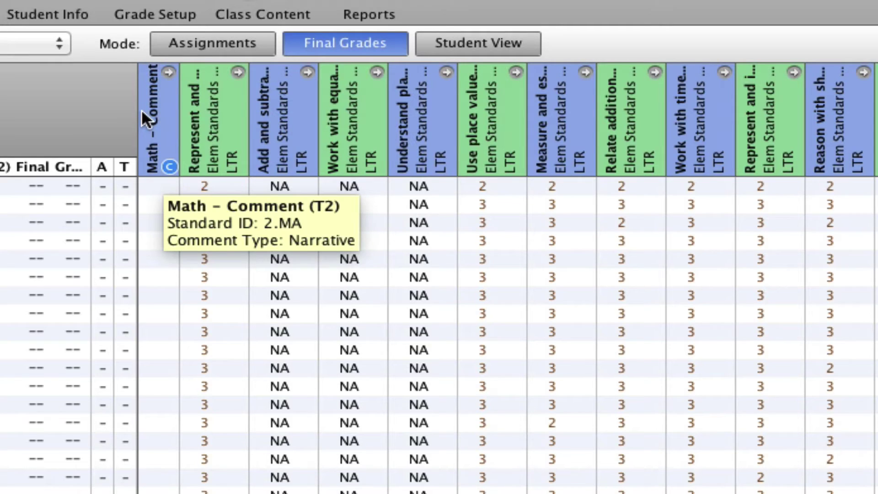
- Write the first student's Math narrative comment, beginning 'The', and close the dialog
double_click(155, 185)
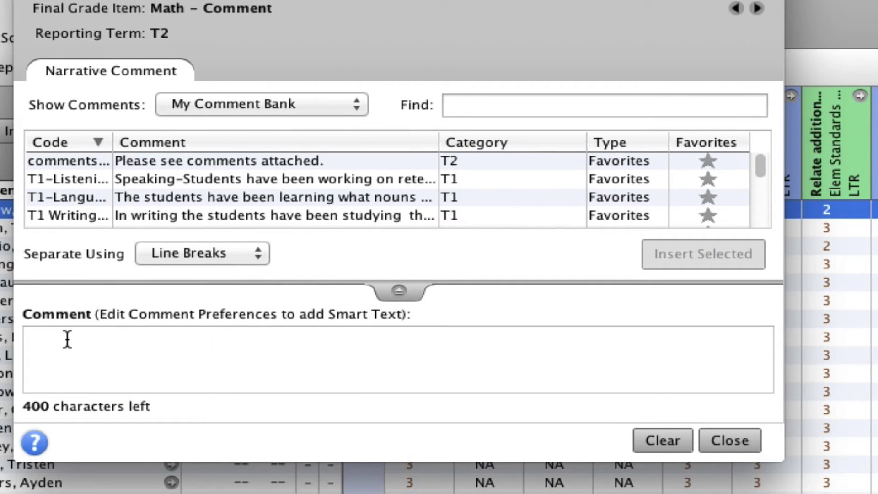
text(The)
click(716, 440)
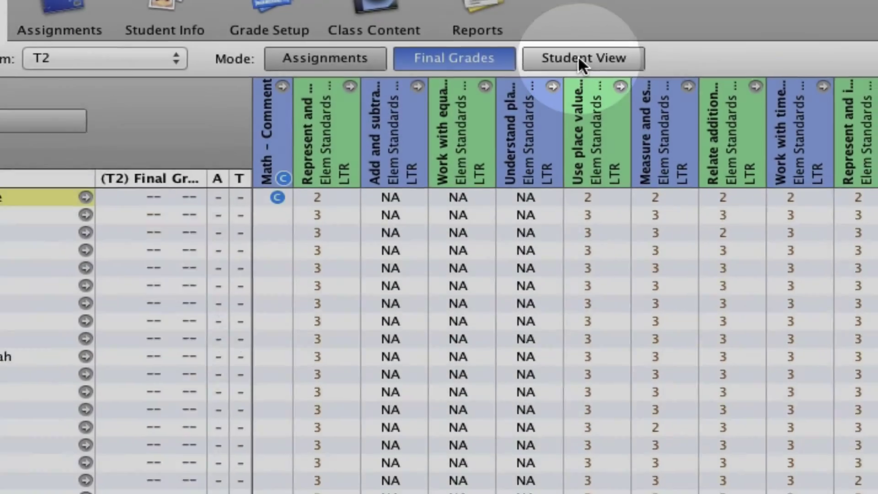
- Switch to Student View and hide the T1, T2 and T3 term rows
click(588, 60)
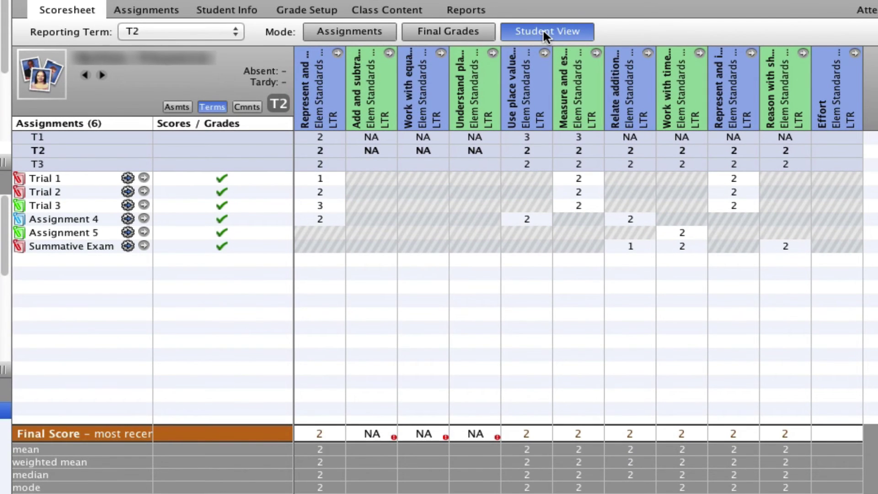
click(212, 106)
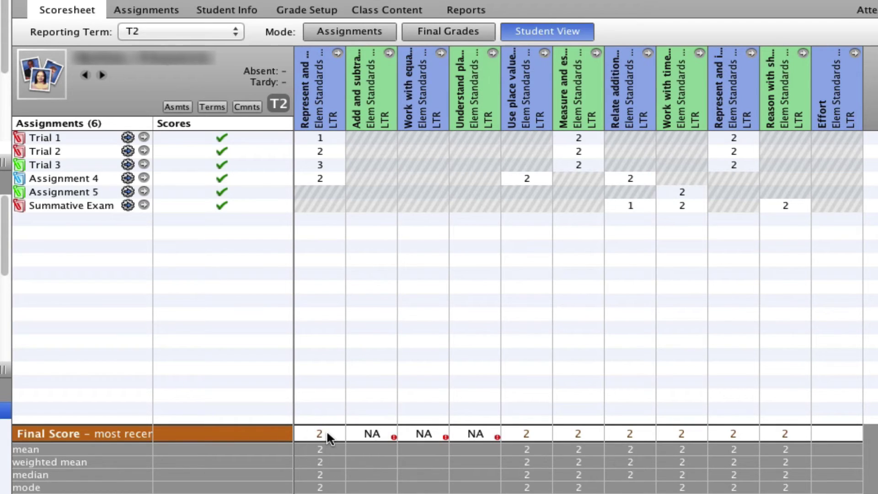
mouse_move(327, 433)
- Override the first standard's final score from 2 to 3
click(322, 432)
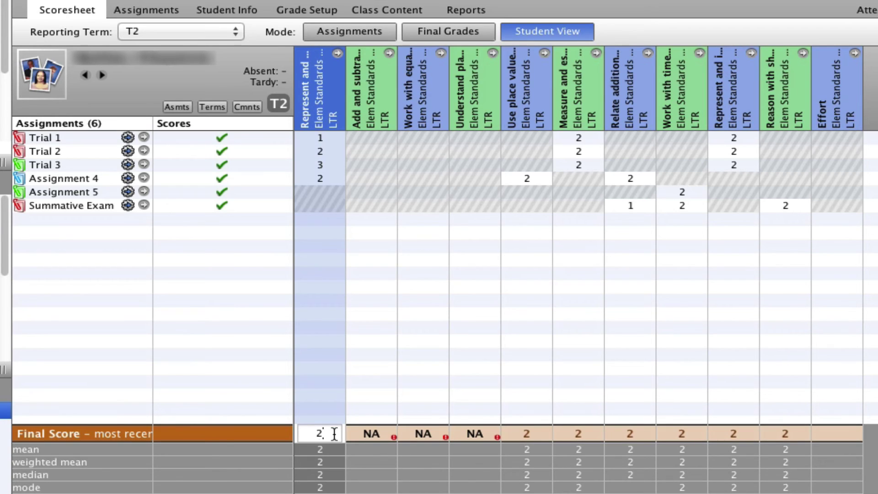
key(BackSpace)
text(3)
key(Return)
mouse_move(339, 436)
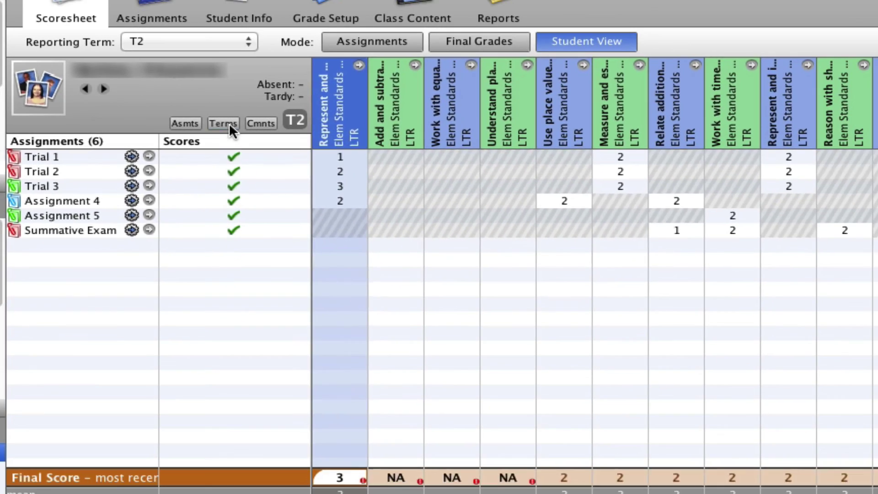
- Bring back the T1, T2 and T3 term rows in Student View
click(483, 130)
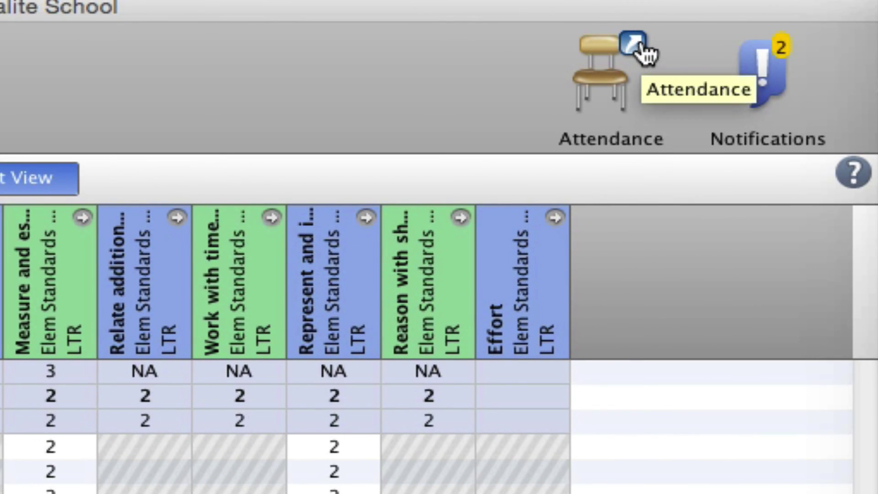
- Submit the Gr_2_T2_1415 report card for all 18 students from PowerTeacher's Reports page
click(644, 46)
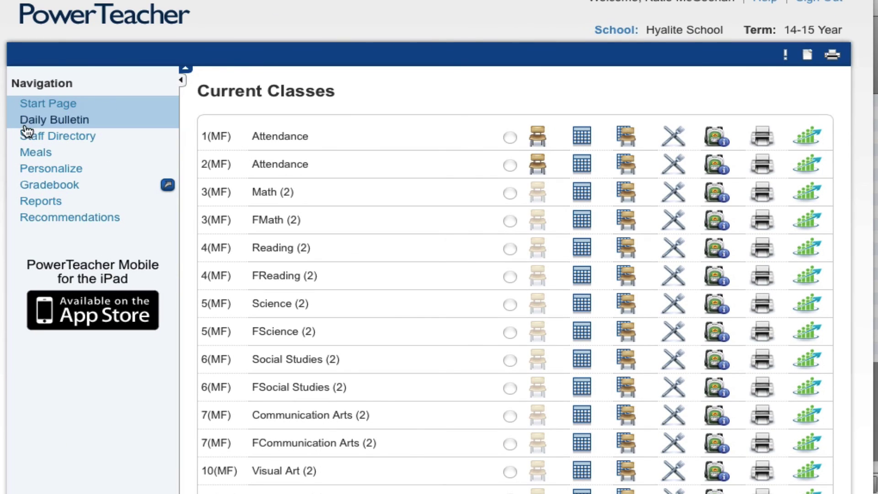
click(54, 204)
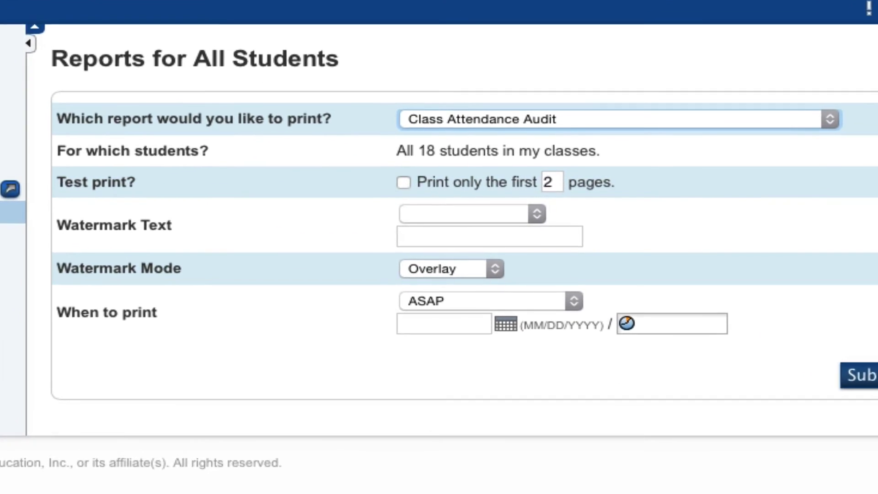
click(423, 116)
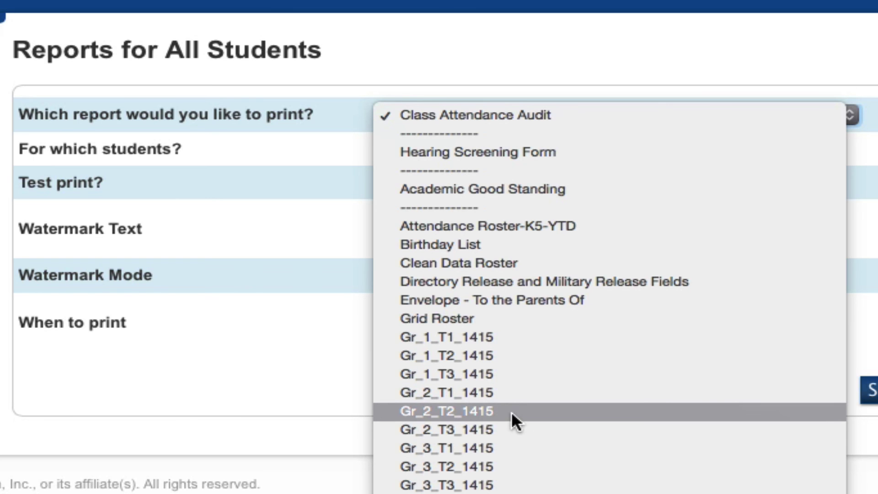
click(463, 410)
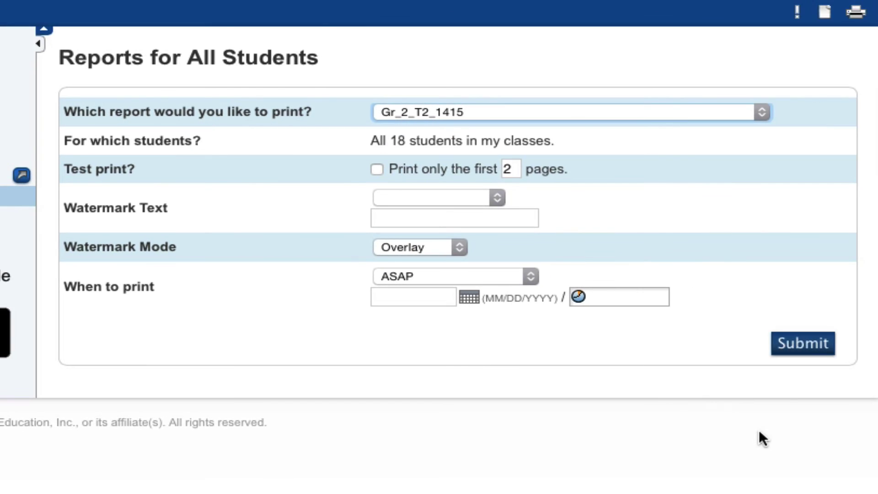
click(803, 344)
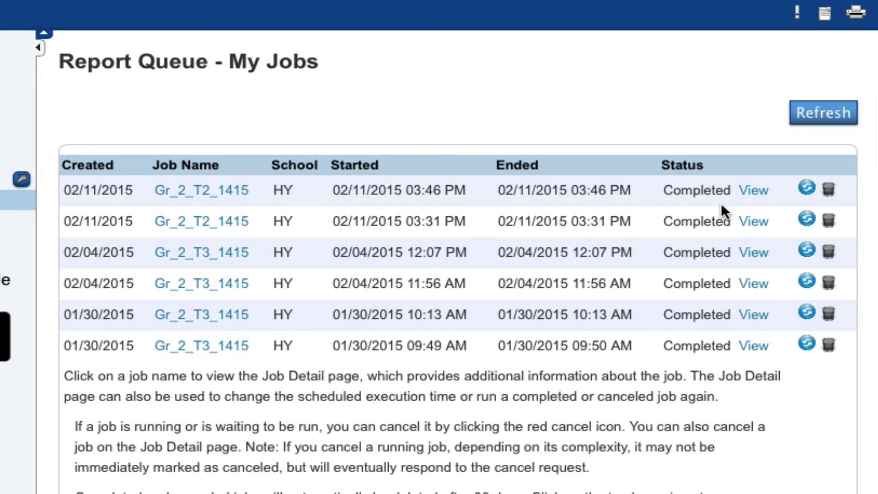
- View the newest completed Gr_2_T2_1415 job from the Report Queue as a PDF
click(767, 195)
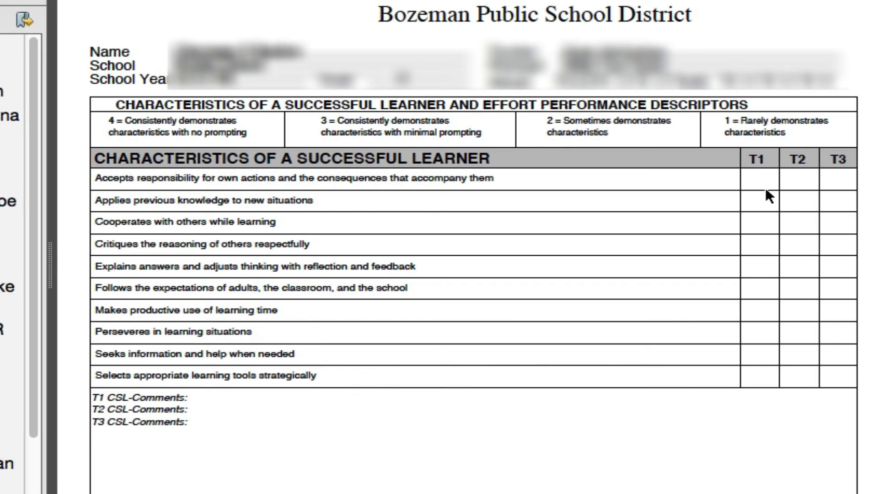